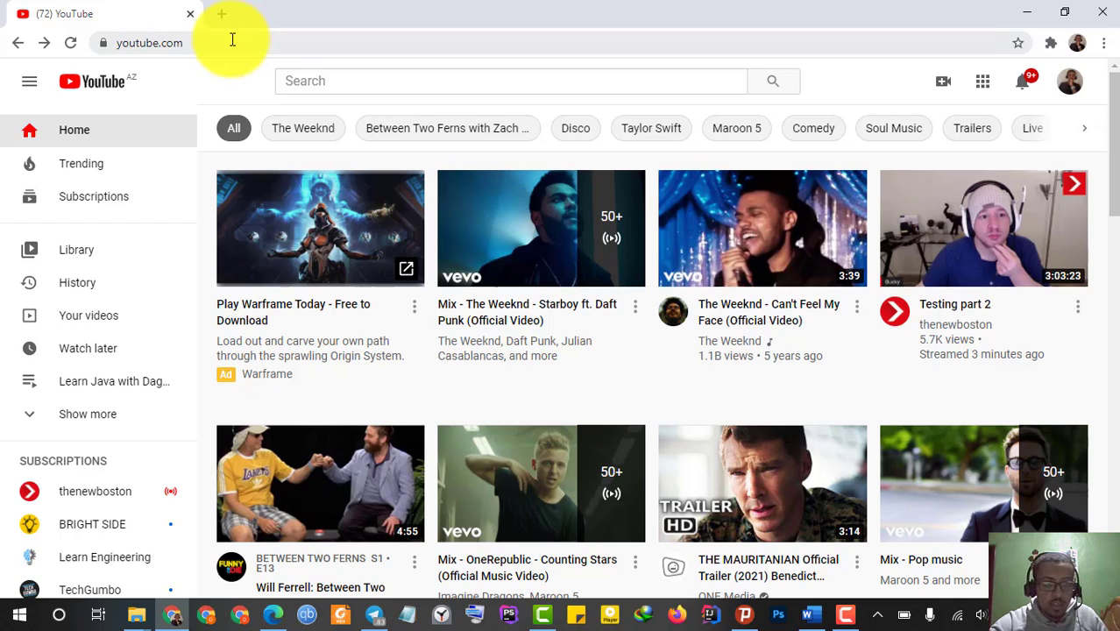
Step: Open YouTube Studio from the account options in a new browser tab and switch to it
left_click(230, 40)
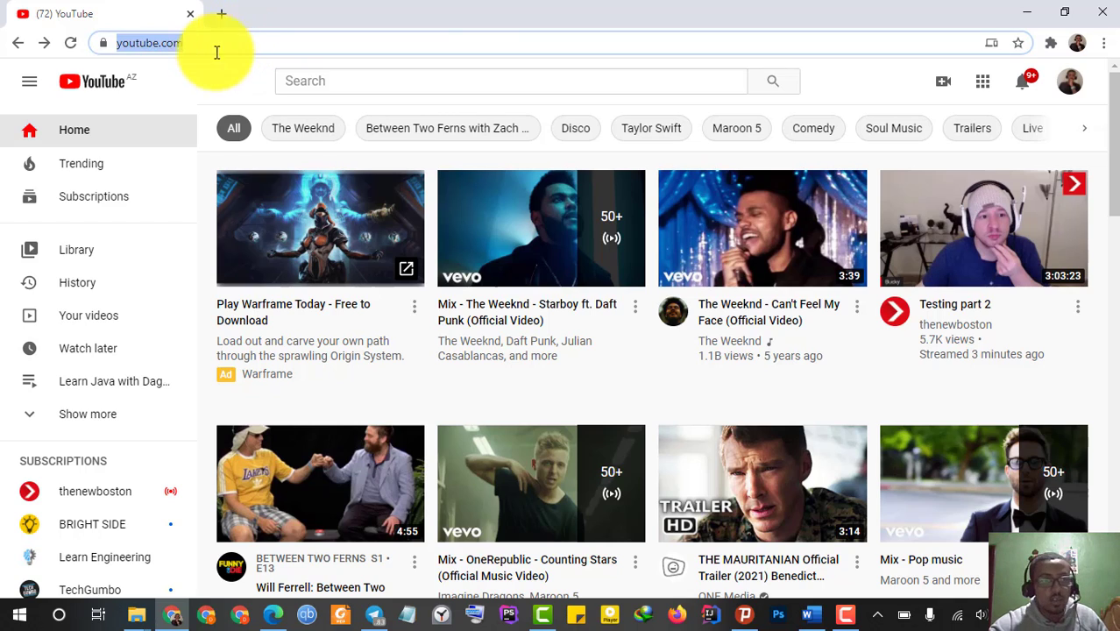
left_click(1070, 83)
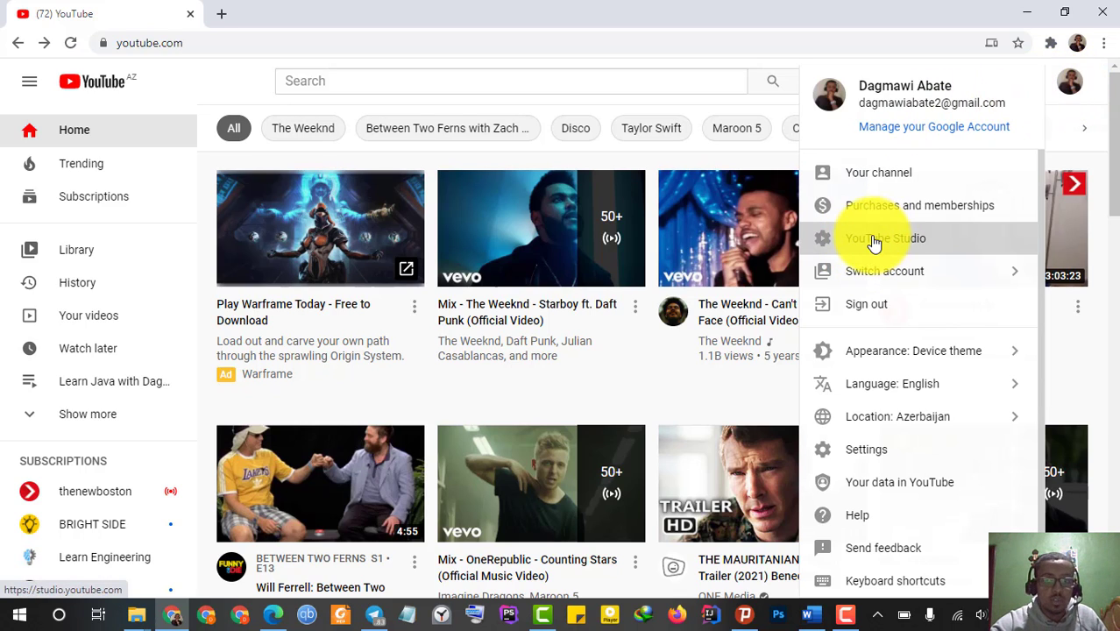
right_click(873, 238)
left_click(918, 253)
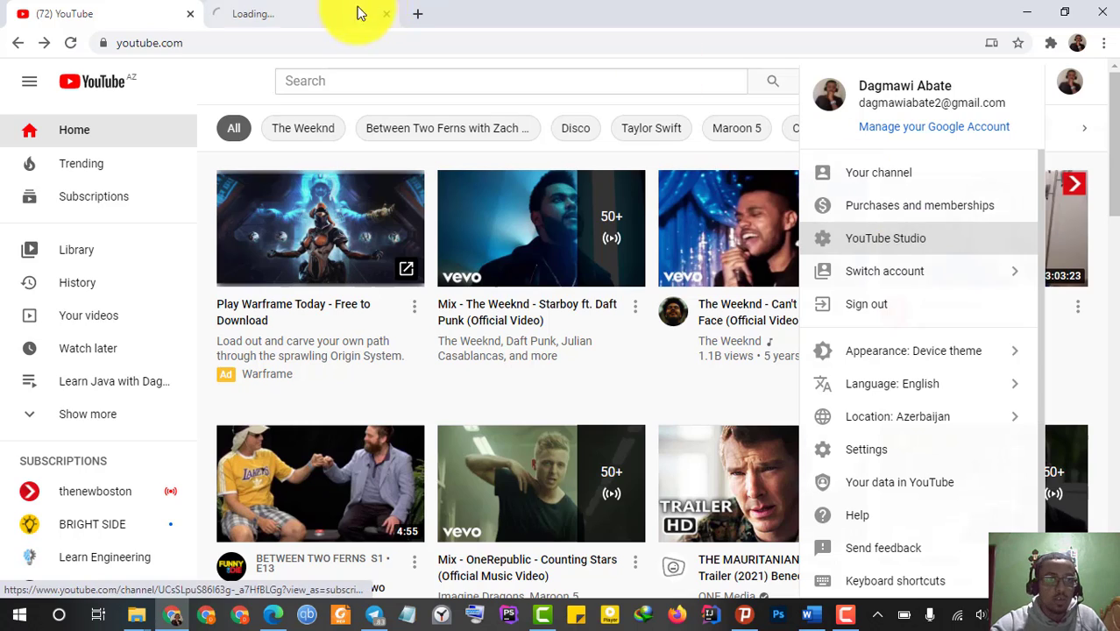
left_click(307, 14)
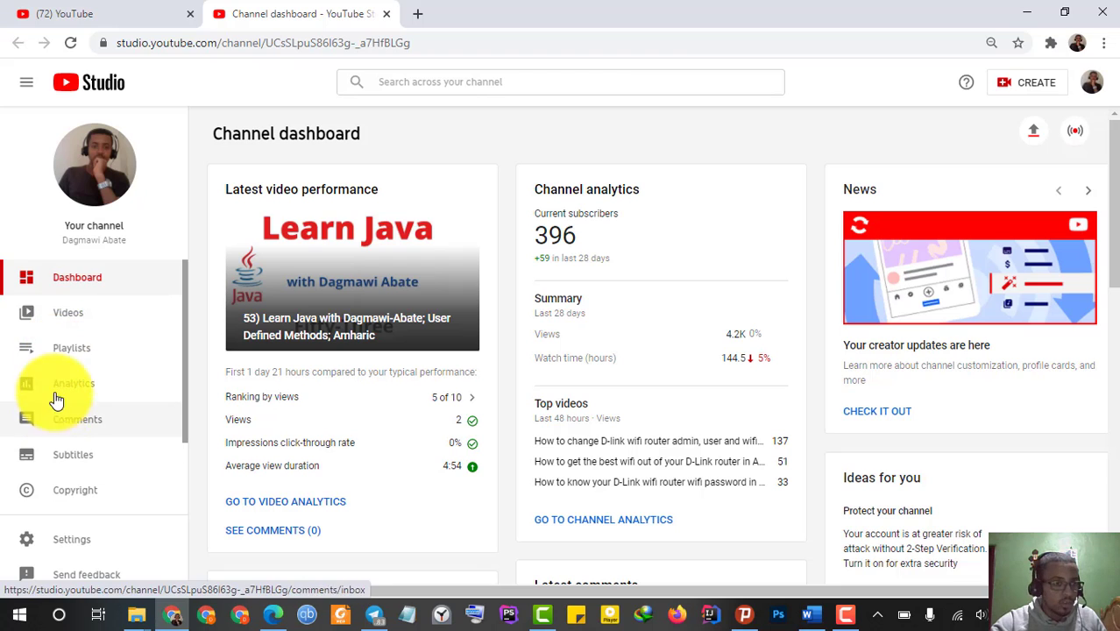
Step: Open video 52, on Array-Lists and Arrays, from the channel's videos in the video editor
left_click(67, 316)
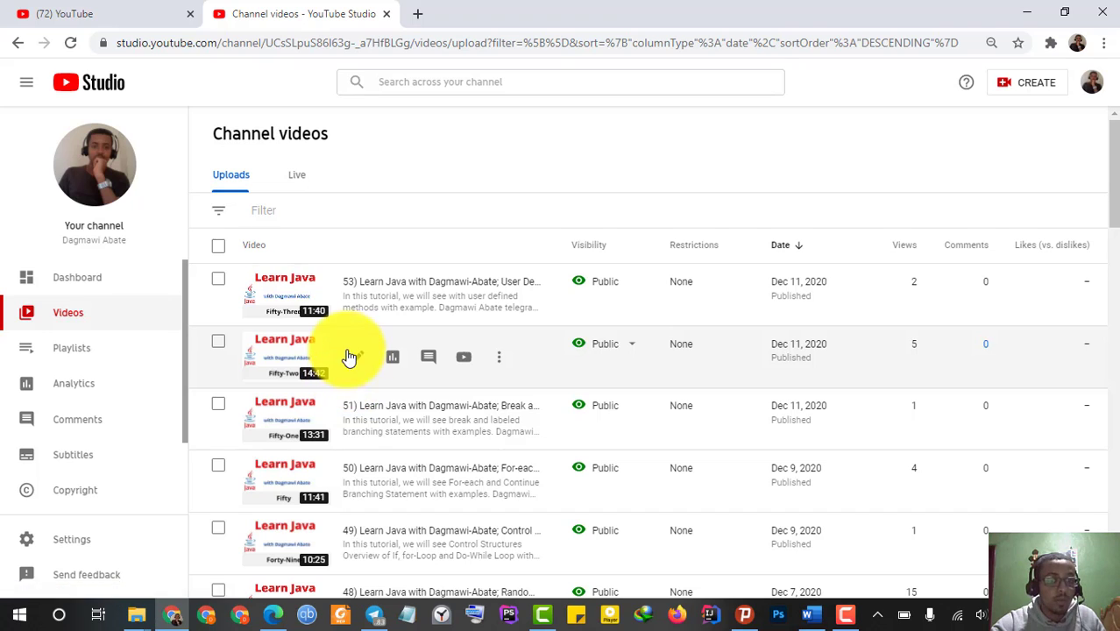
left_click(356, 366)
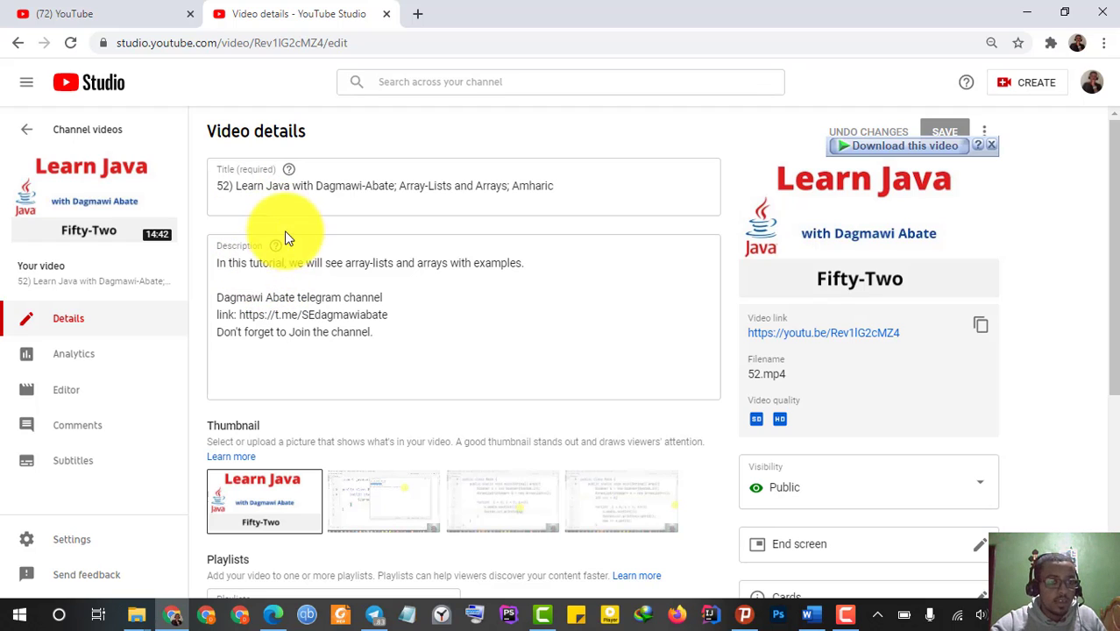
left_click(72, 400)
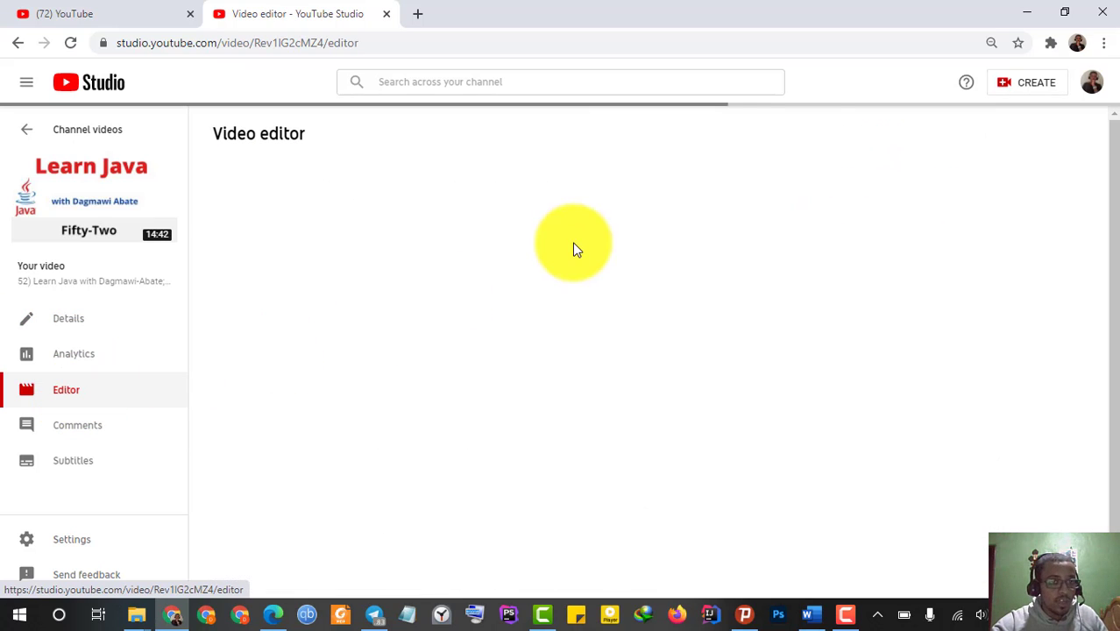
scroll(440, 367, "down", 2)
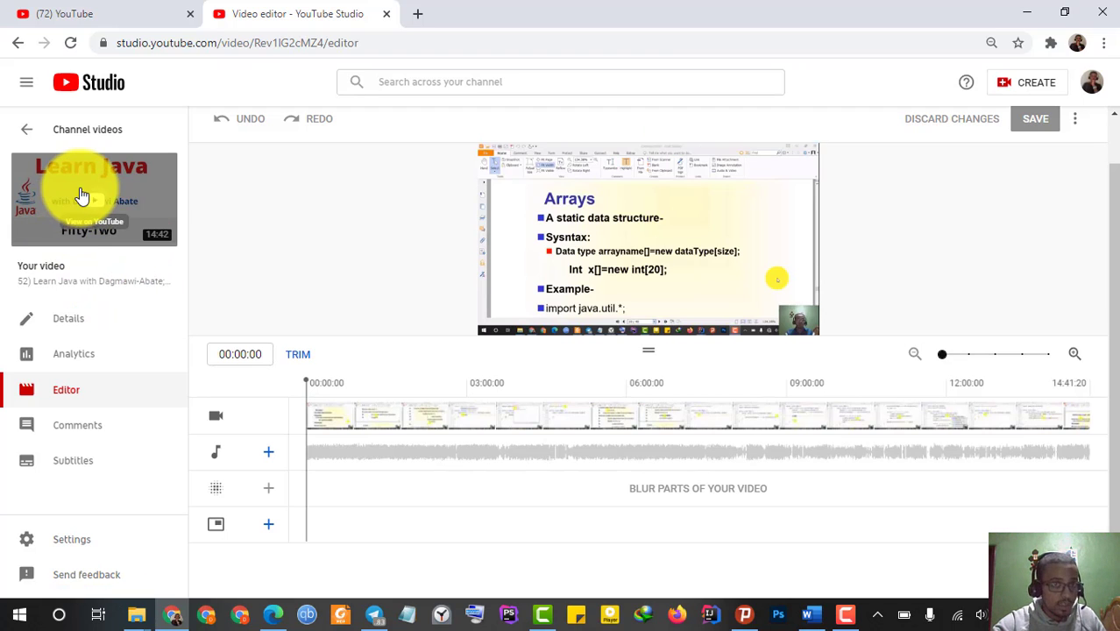
Step: View video 52 on its YouTube watch page, pause playback and check its duration
left_click(82, 195)
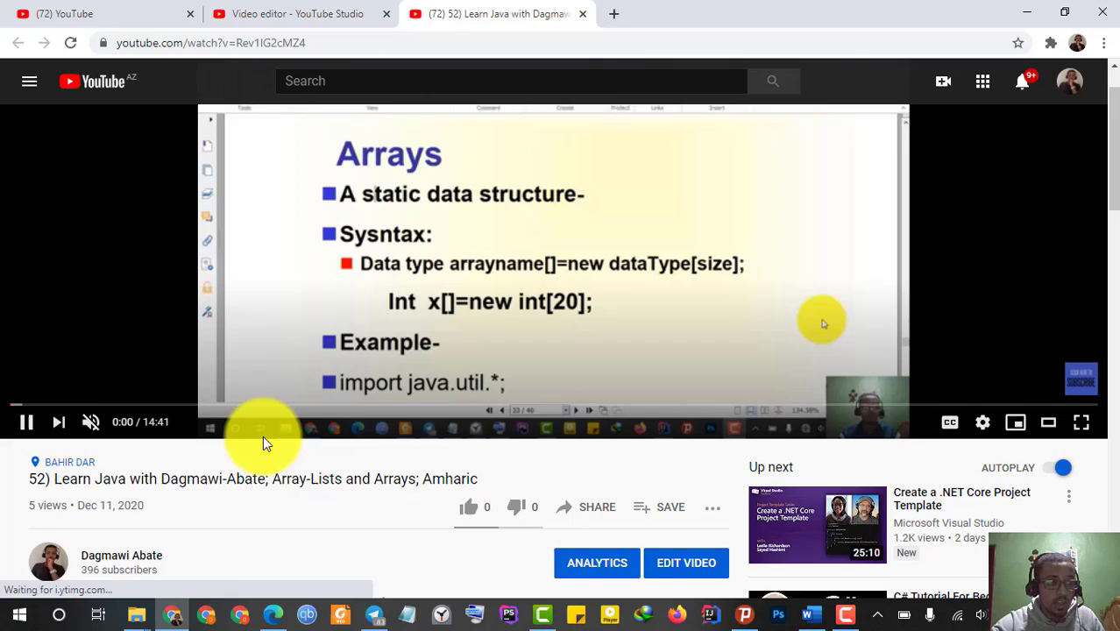
scroll(263, 436, "down", 1)
left_click(312, 238)
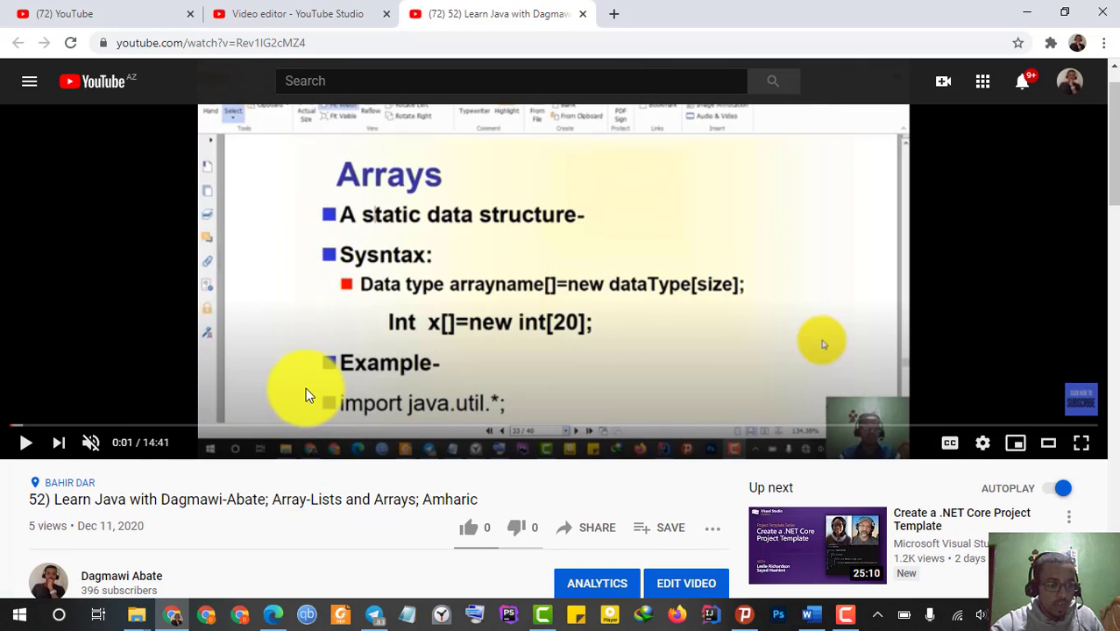
scroll(305, 390, "down", 2)
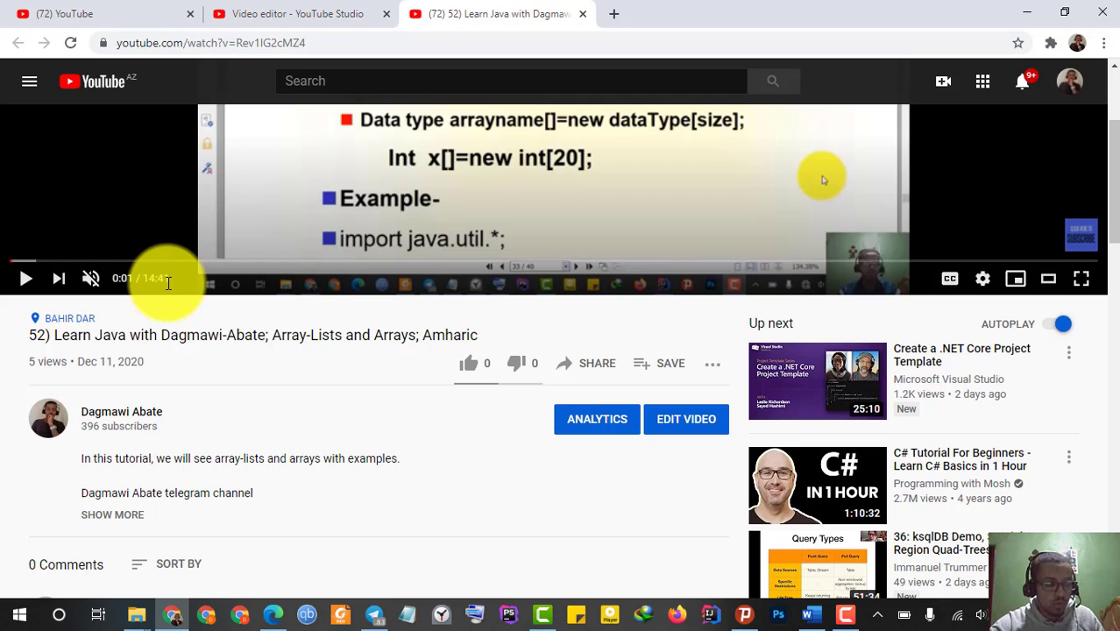
scroll(221, 309, "up", 3)
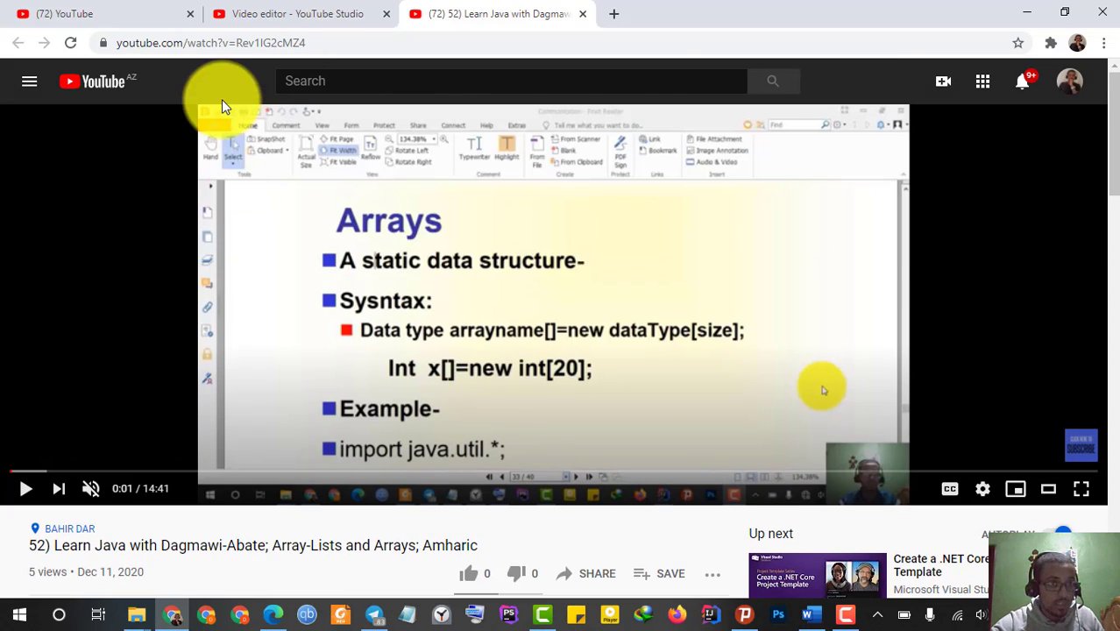
Step: In the video editor, split video 52 at 03:01:08, cut the section up to about 06:00:00 and preview the trim
left_click(272, 13)
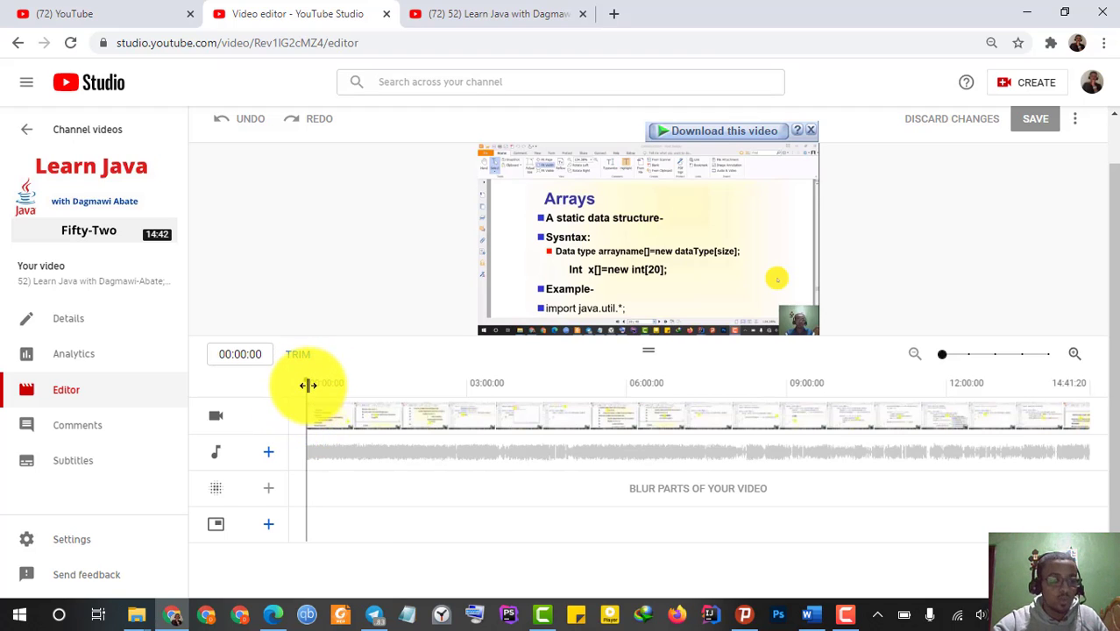
left_click_drag(308, 387, 467, 390)
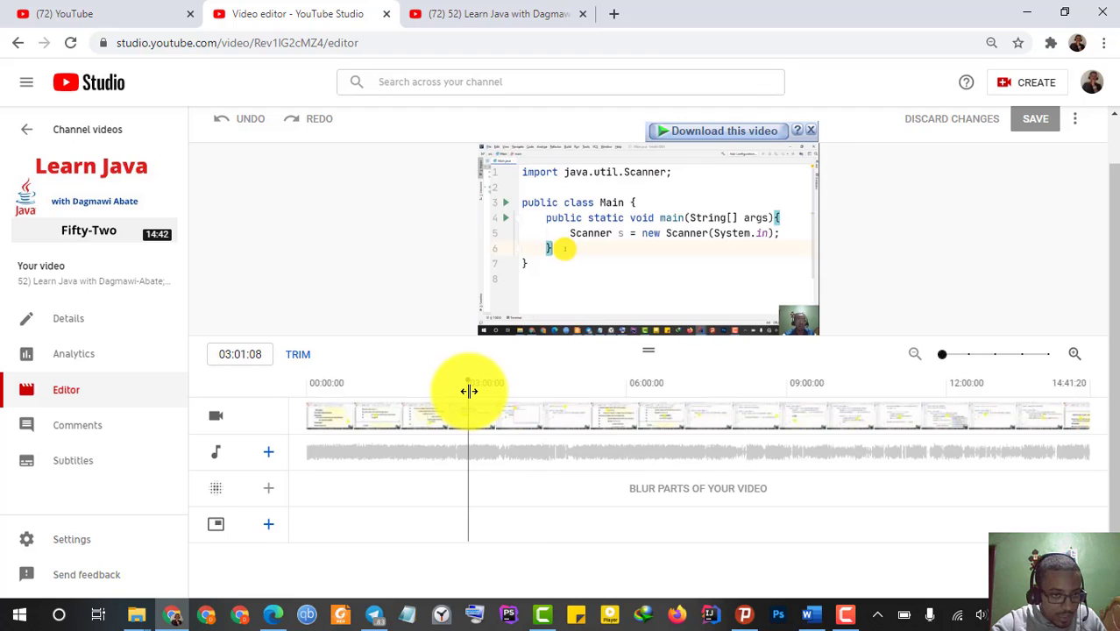
left_click(296, 355)
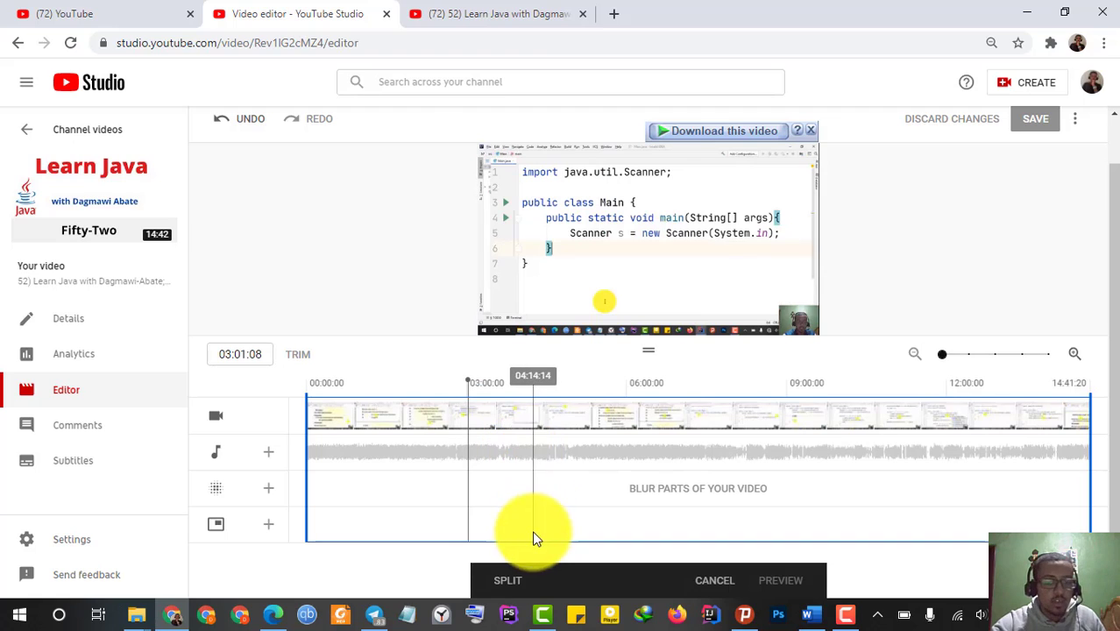
left_click(506, 587)
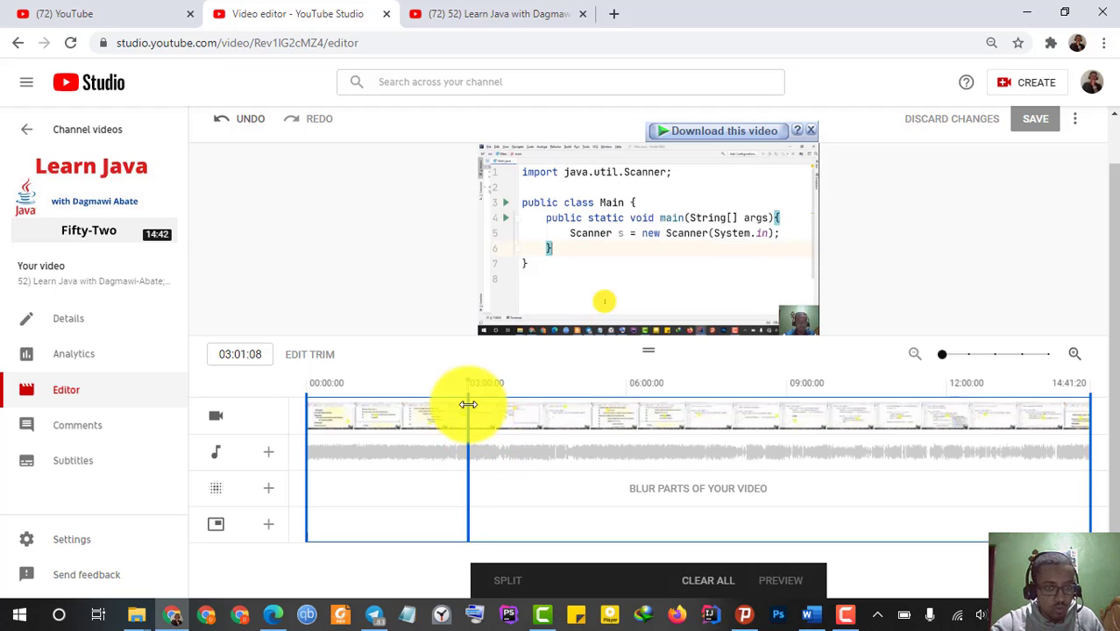
left_click_drag(468, 404, 626, 404)
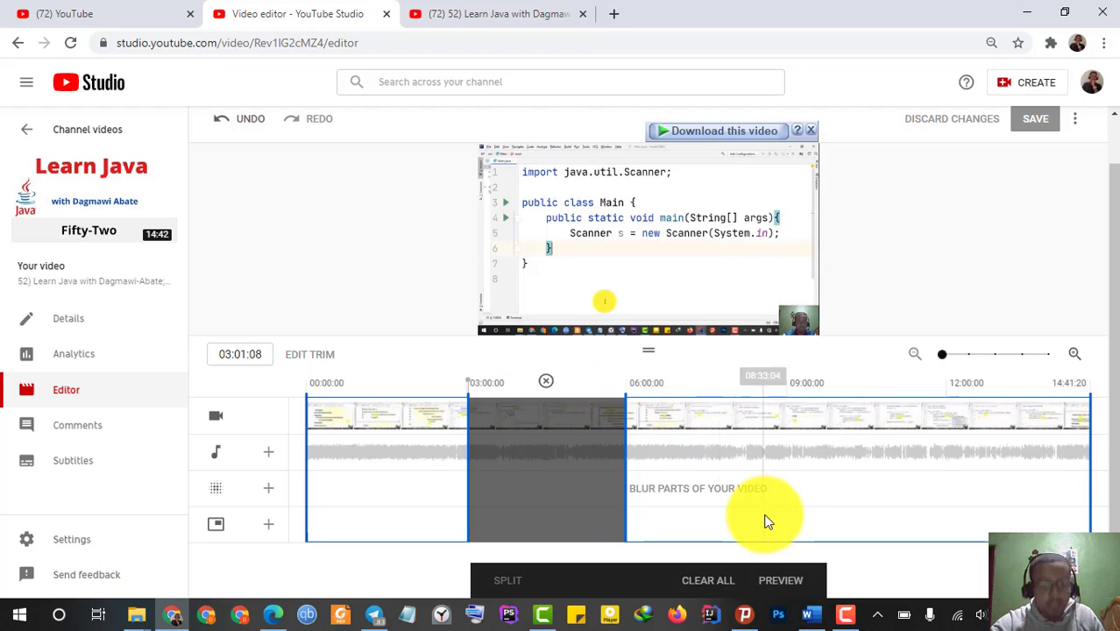
left_click(773, 586)
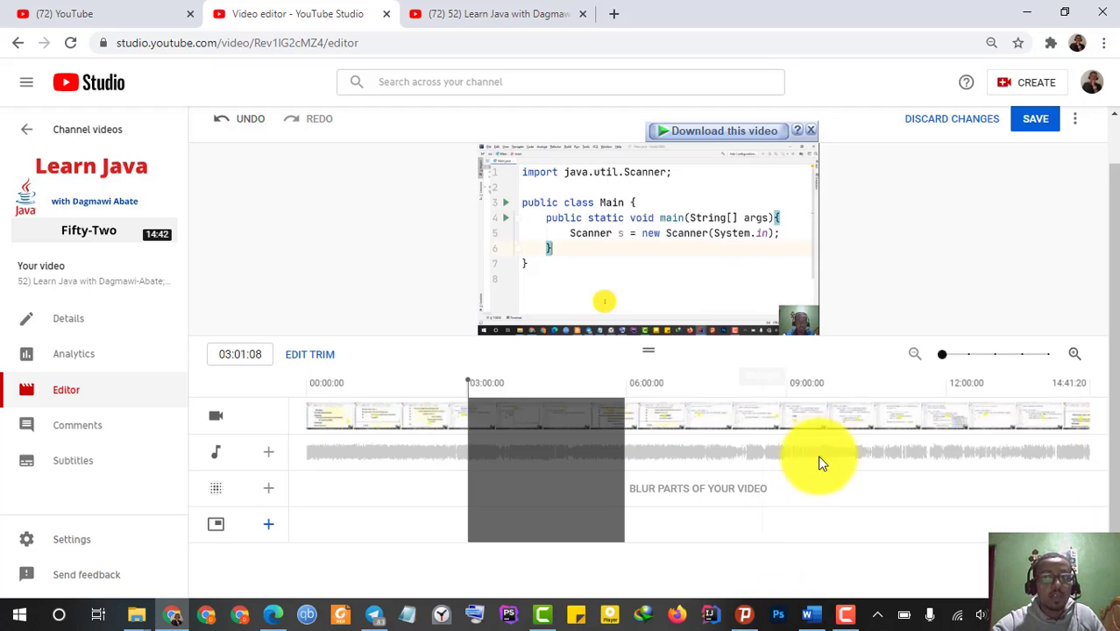
Step: Save the trim to the existing video and accept the save confirmation
scroll(937, 301, "up", 1)
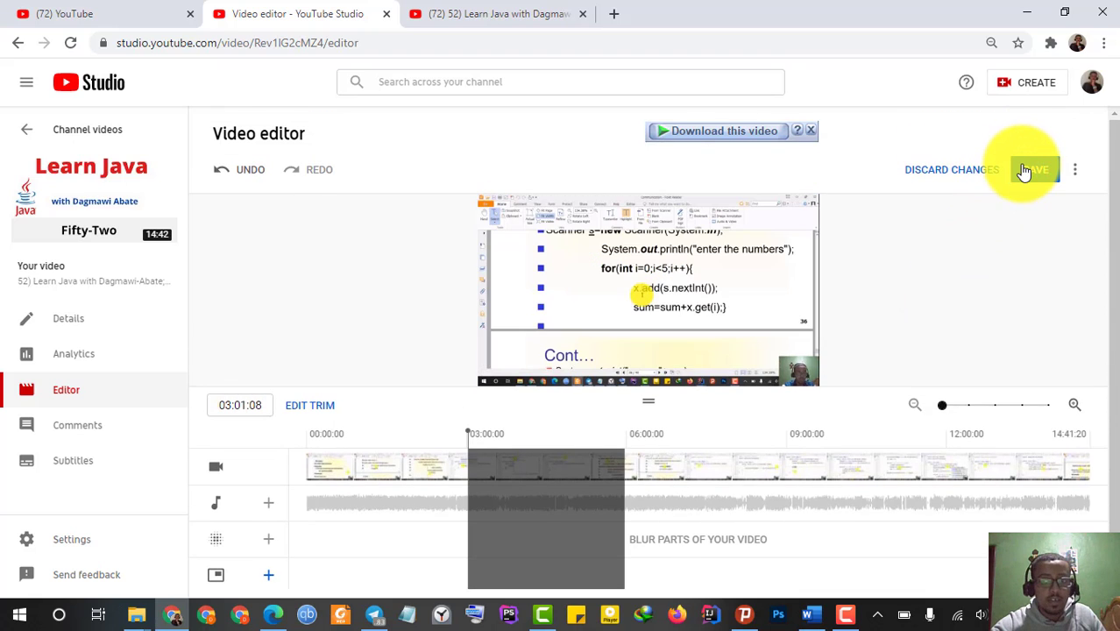
left_click(1030, 170)
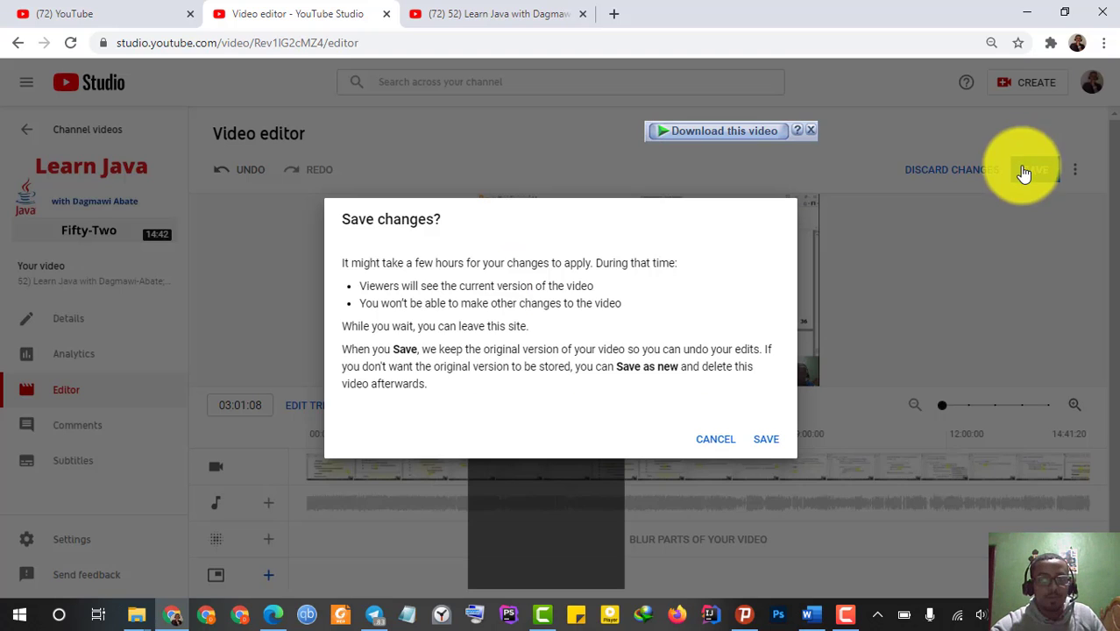
left_click(767, 446)
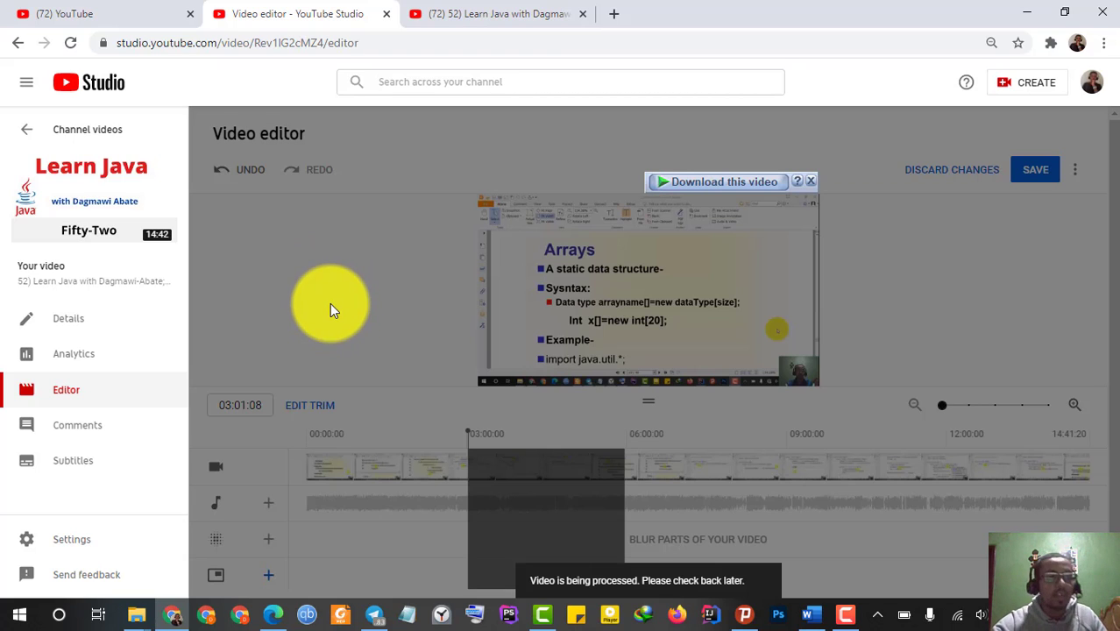
Step: Return to the list of channel videos to check the processing of video 52
left_click(16, 48)
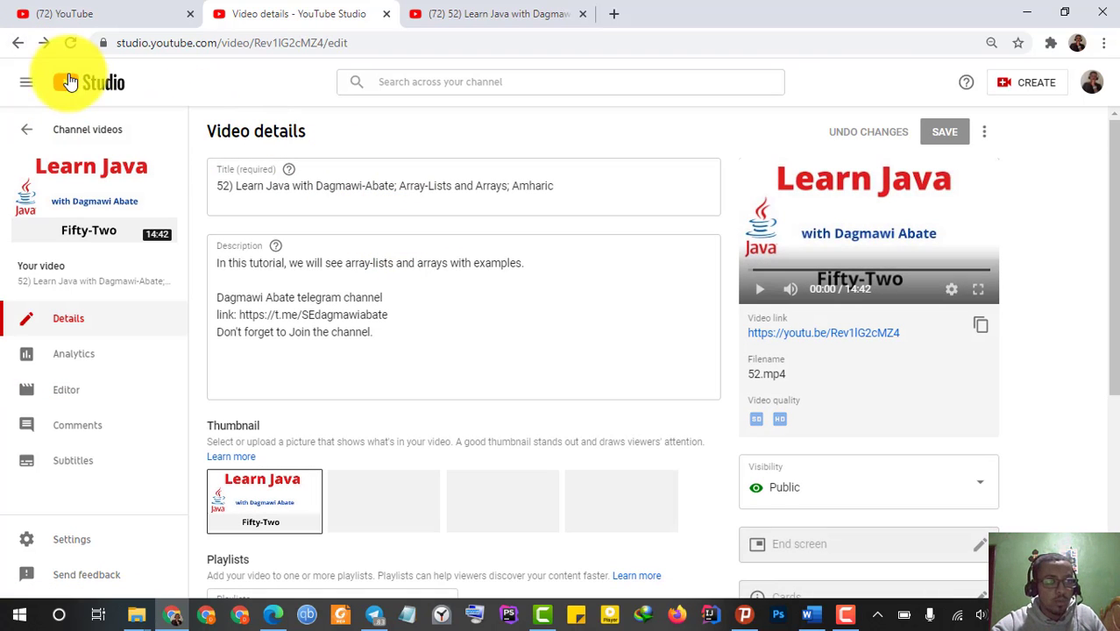
left_click(18, 42)
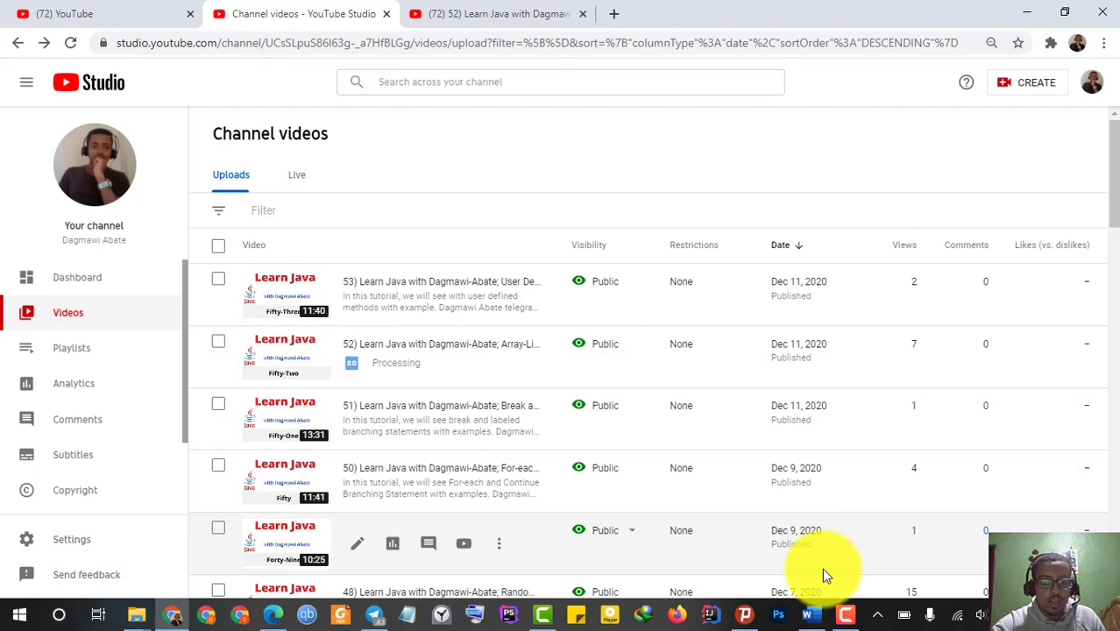
left_click(846, 614)
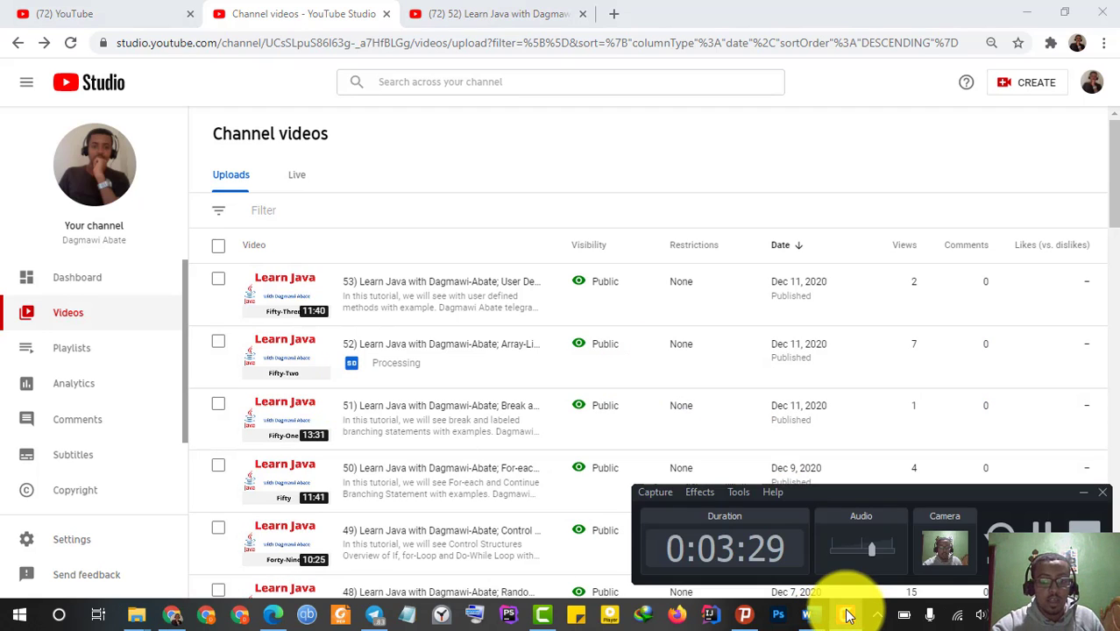
left_click(579, 370)
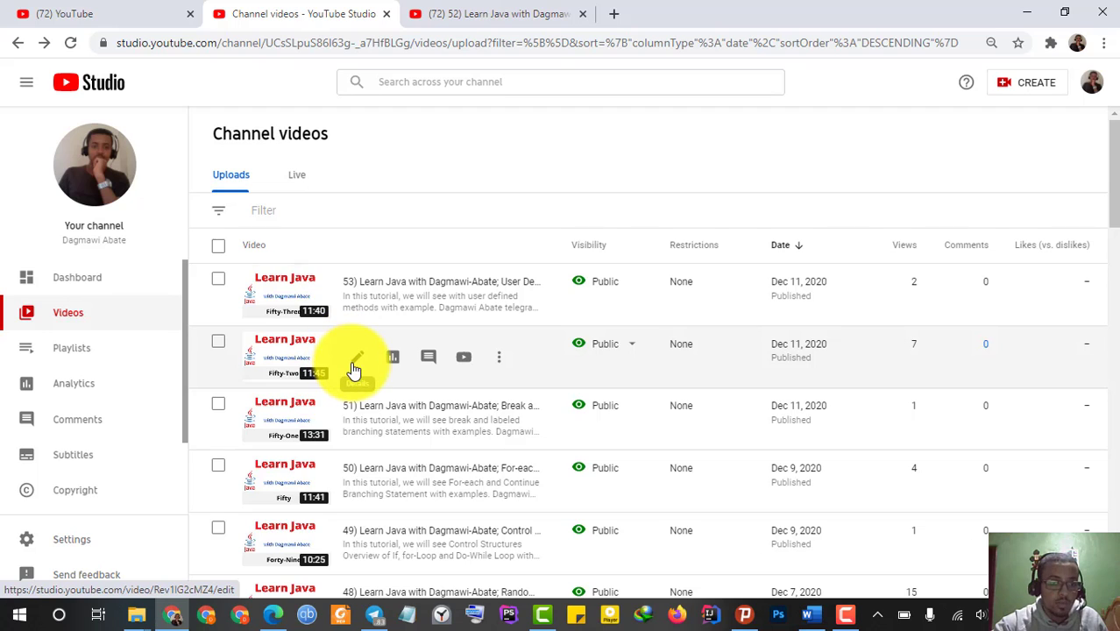
Step: Reopen video 52 in the video editor to check the trimmed timeline
left_click(354, 370)
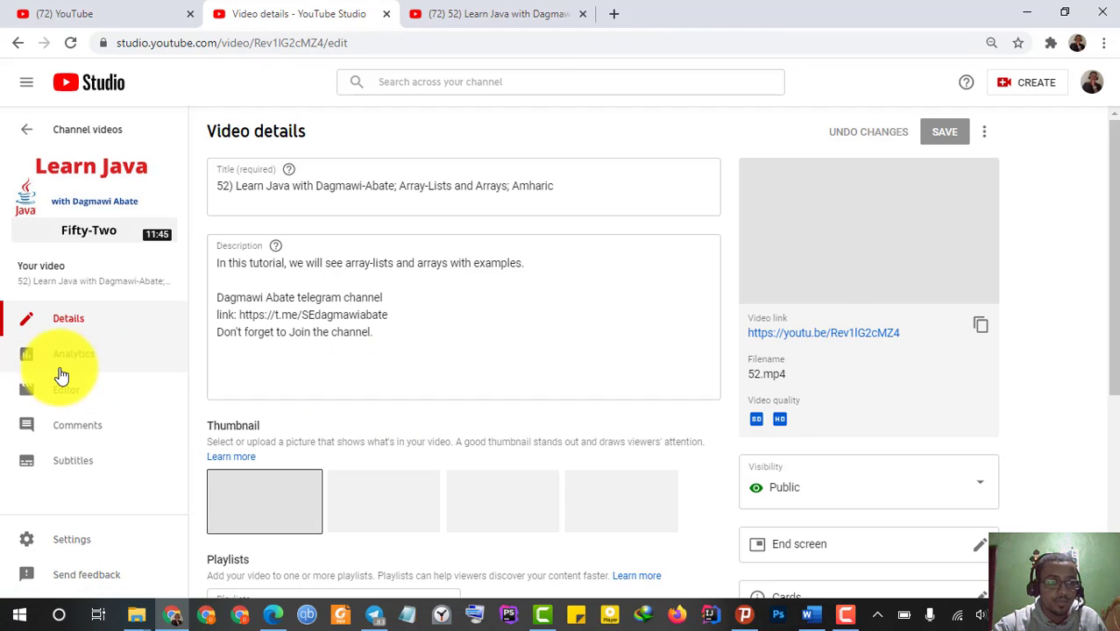
left_click(86, 399)
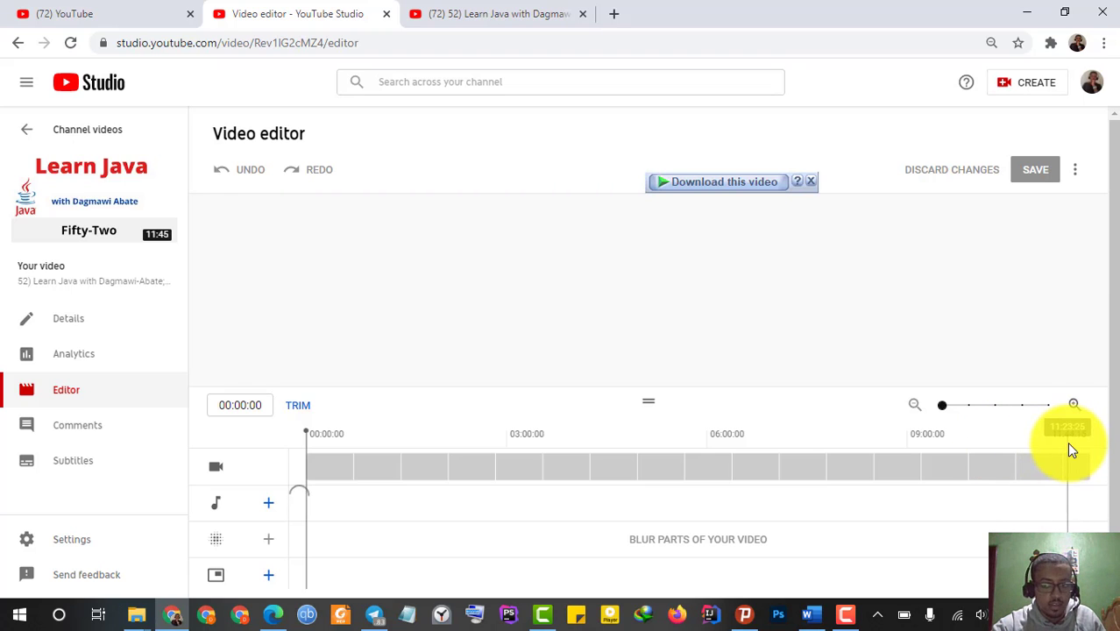
mouse_move(77, 201)
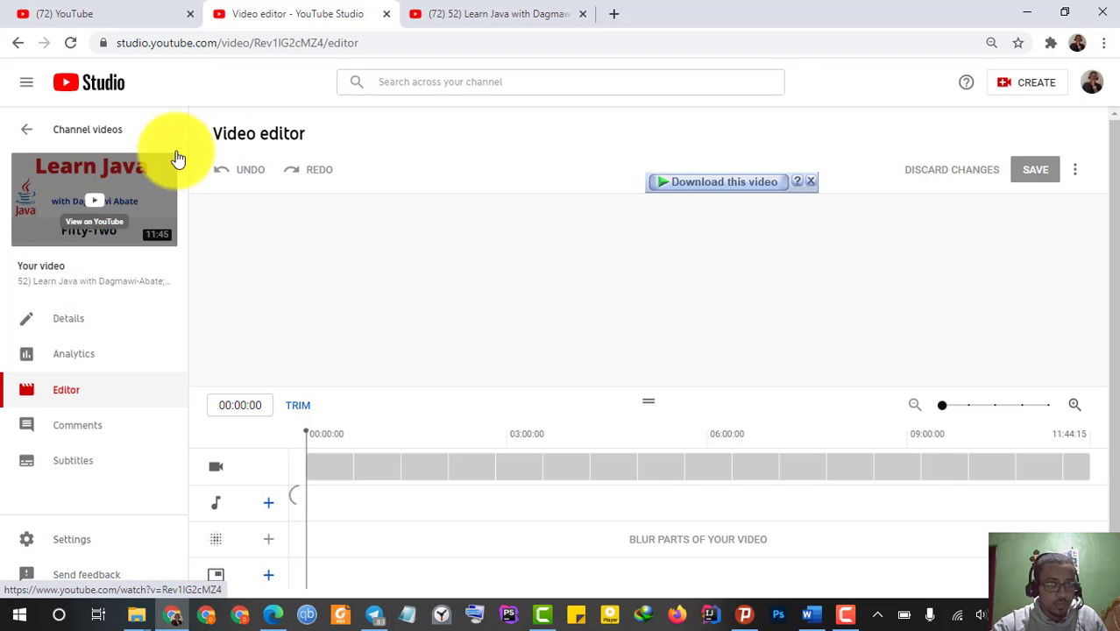
Step: Switch to the open watch page of video 52 and reload it to check the edited version
left_click(496, 15)
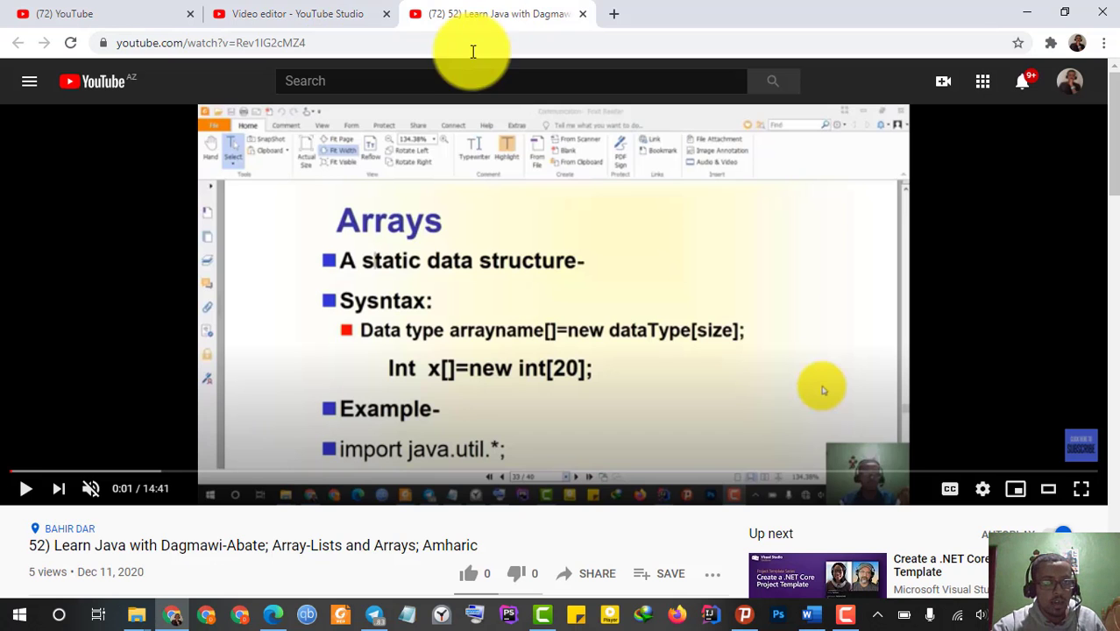
left_click(69, 41)
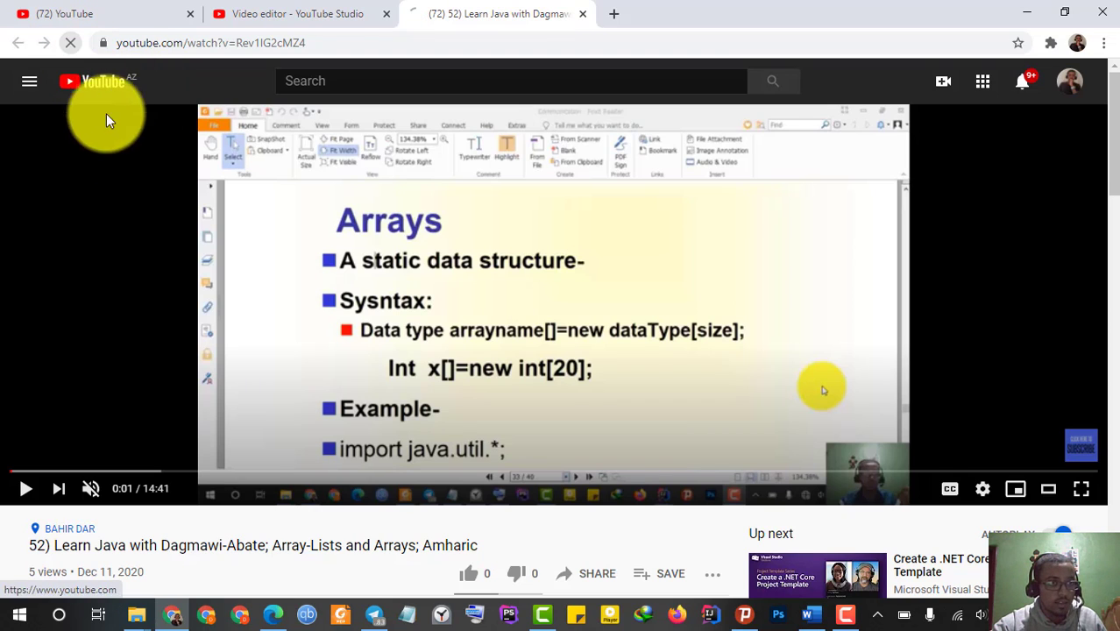